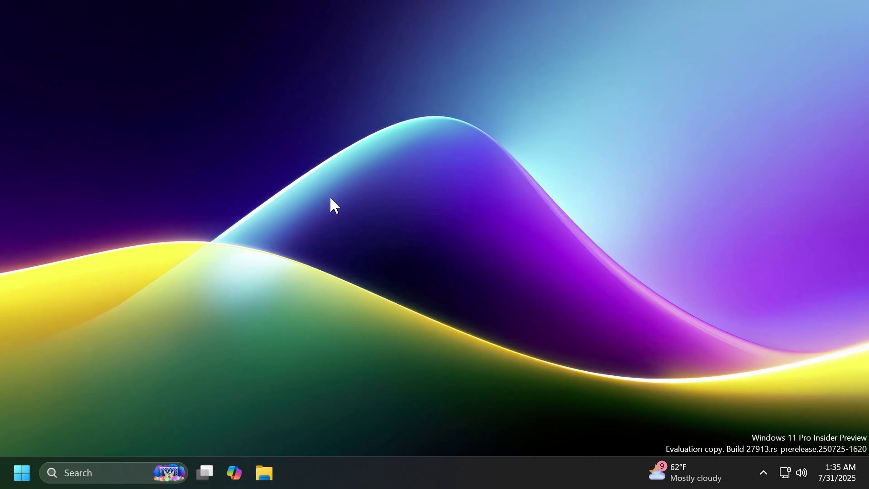
# Step: Bring up the system About page in Settings with Win+Pause, then close it
pyautogui.press('super')
pyautogui.press('super+Pause')
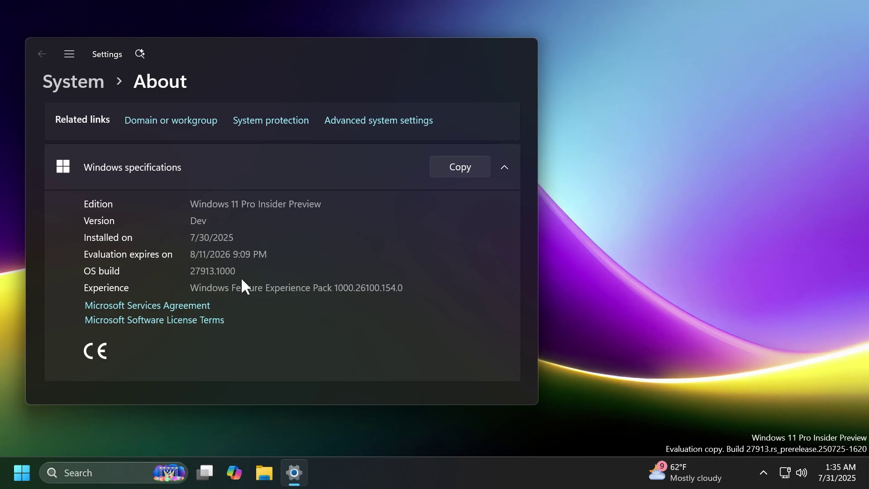
pyautogui.click(526, 53)
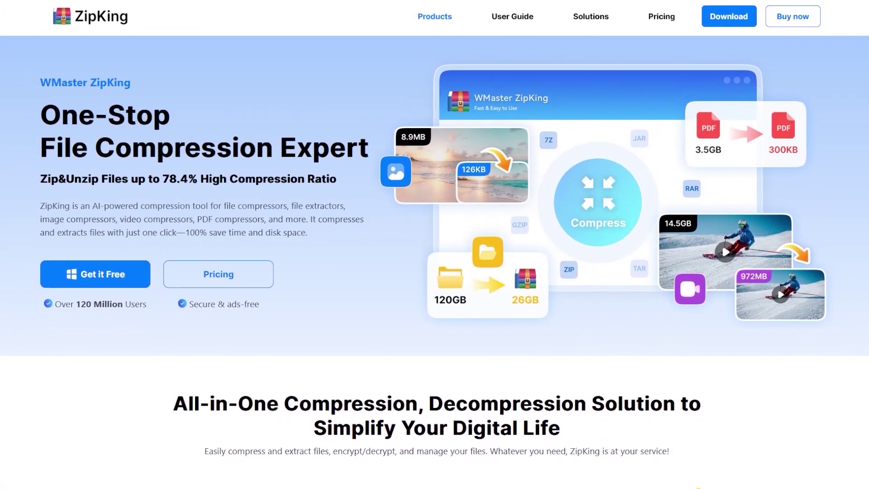
# Step: In WMaster ZipKing, compress the video randat file with Custom settings into a desktop archive
pyautogui.scroll(-2, 434, 244)
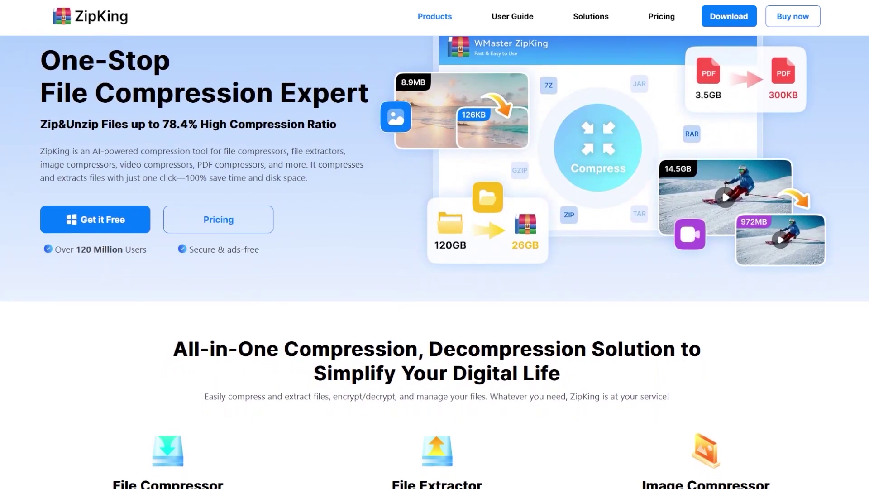
pyautogui.scroll(-2, 434, 244)
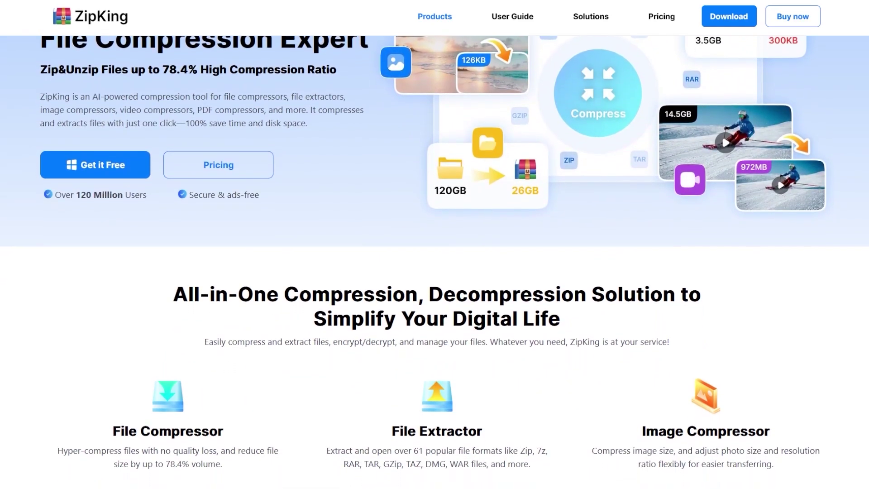
pyautogui.scroll(-2, 434, 244)
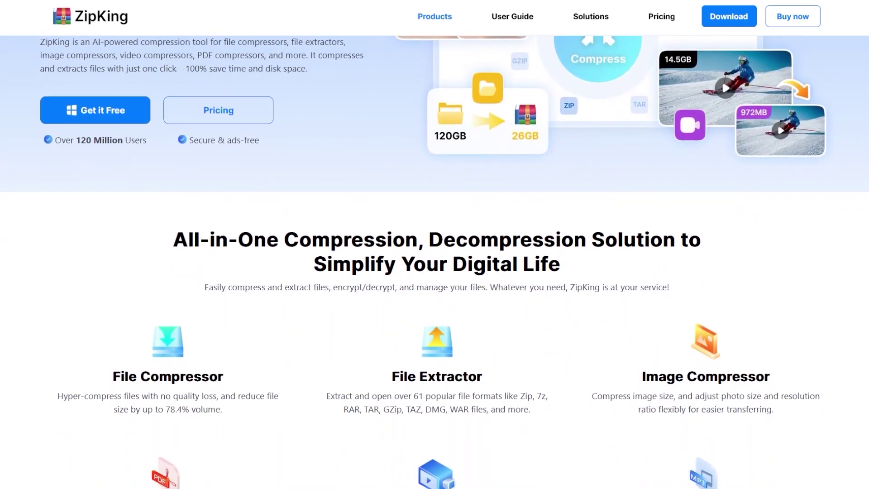
pyautogui.scroll(-2, 434, 244)
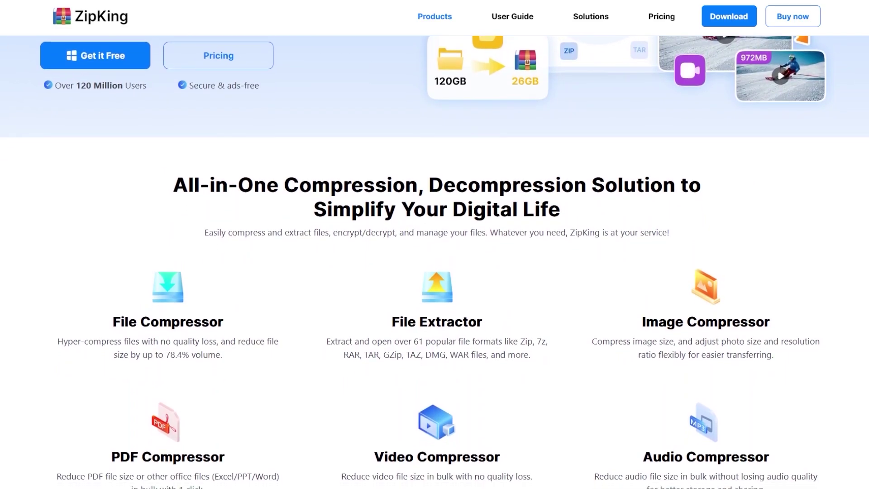
pyautogui.scroll(-1, 435, 244)
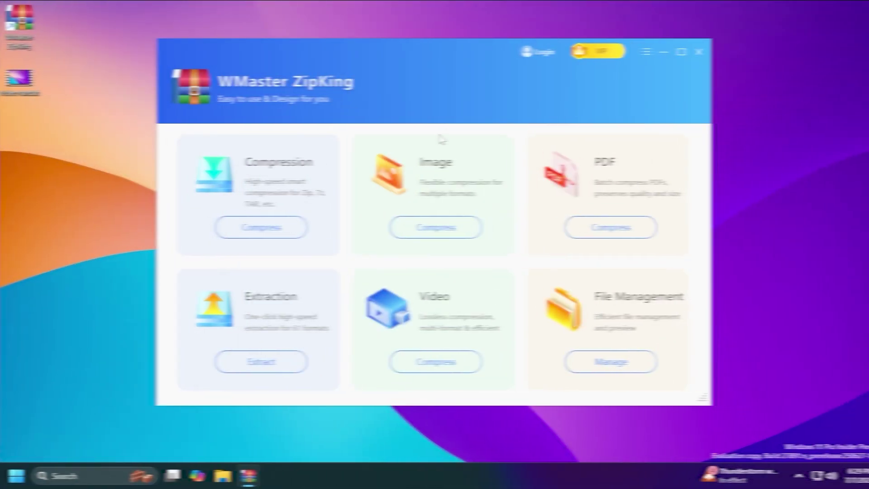
pyautogui.click(262, 232)
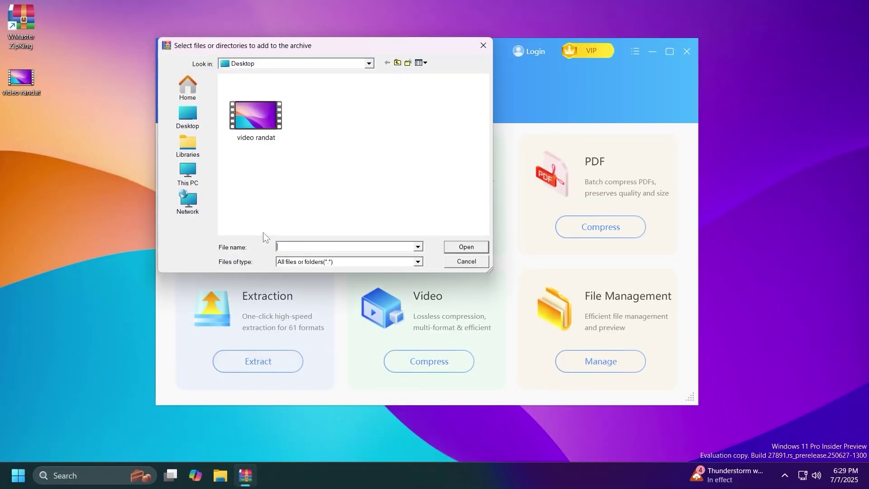
pyautogui.click(257, 135)
pyautogui.click(473, 247)
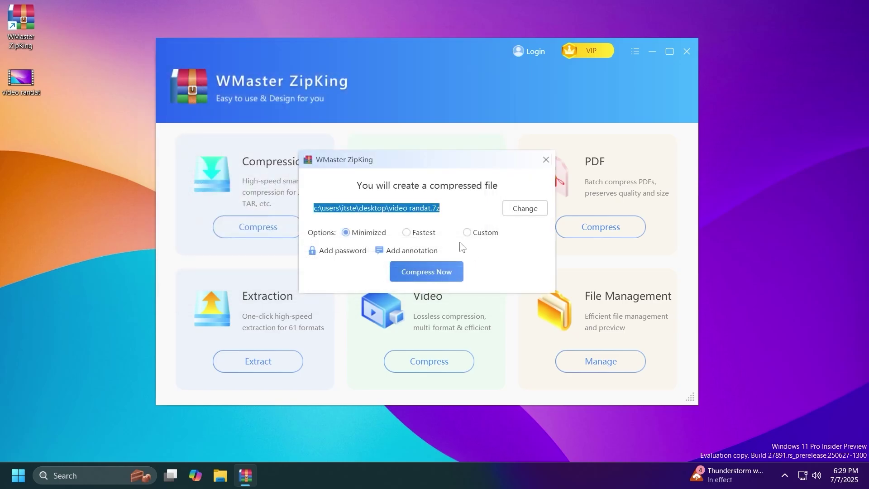
pyautogui.click(467, 232)
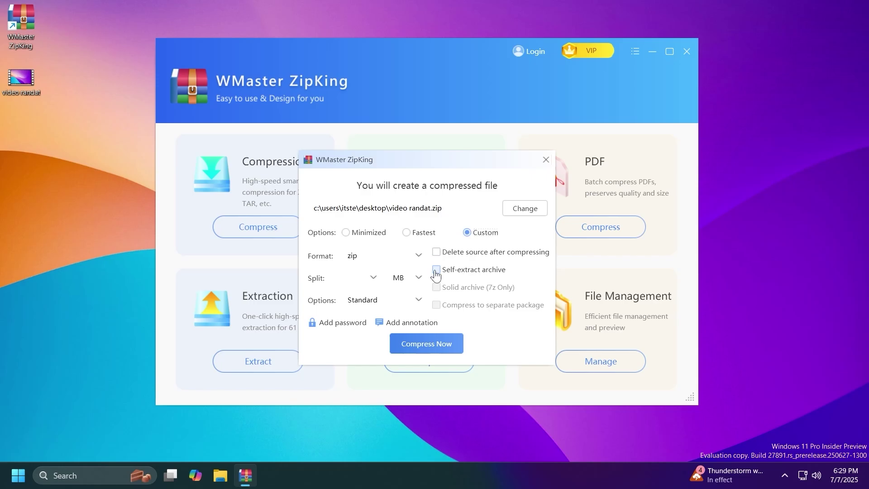
pyautogui.press('Return')
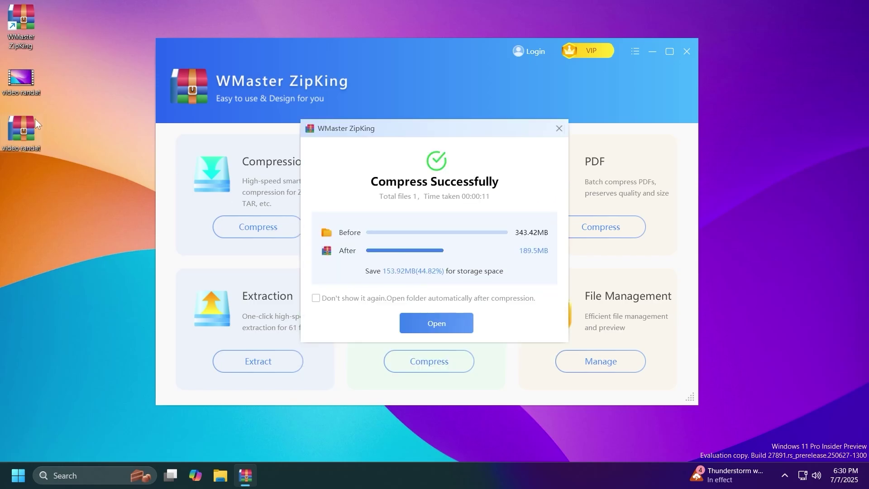
# Step: Place the archive's and original video's Properties side by side to compare 189.5MB against 343.42MB
pyautogui.rightClick(18, 123)
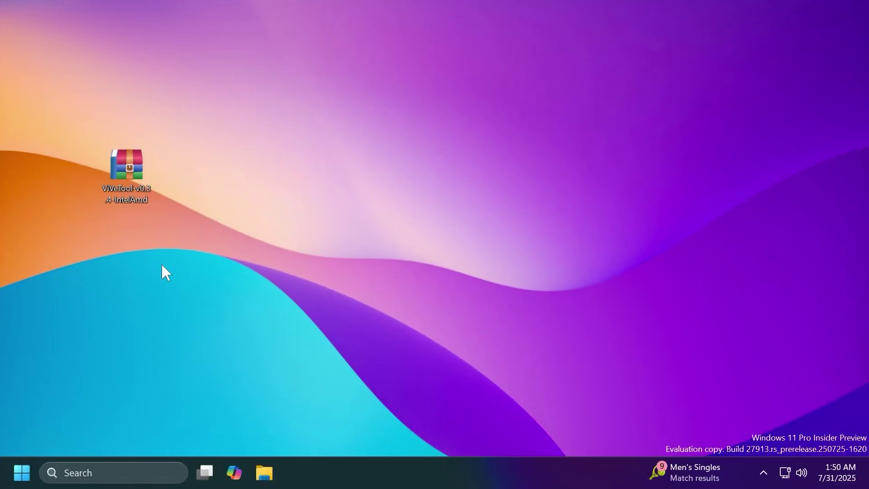
pyautogui.doubleClick(129, 181)
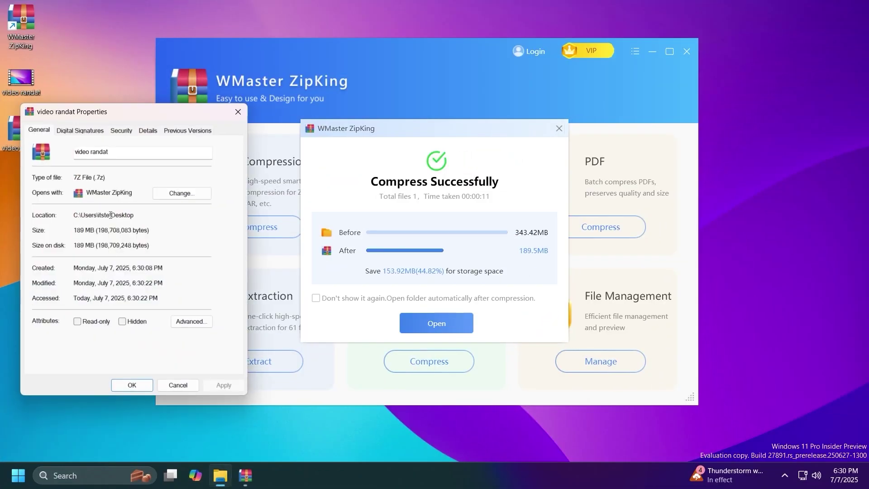
pyautogui.moveTo(108, 112); pyautogui.dragTo(385, 57)
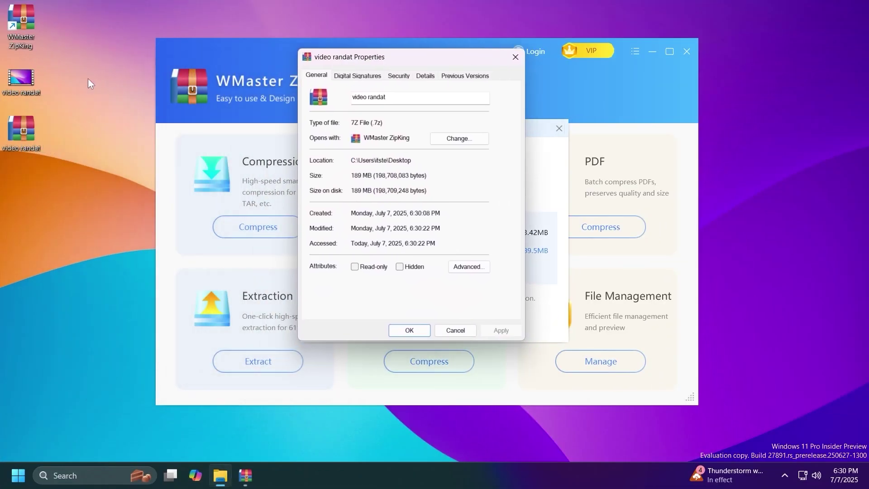
pyautogui.rightClick(20, 84)
pyautogui.click(74, 248)
pyautogui.moveTo(143, 78); pyautogui.dragTo(192, 66)
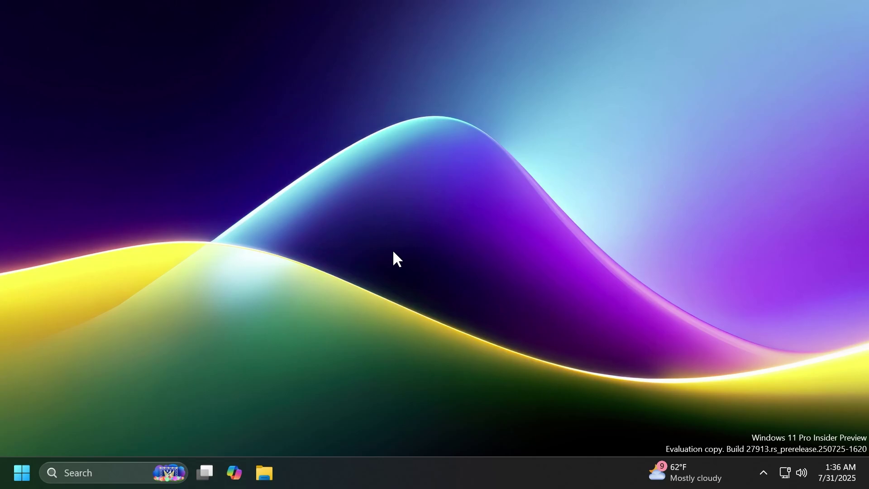
# Step: Open Settings, expand and collapse the Find a setting box, then widen the window to show navigation
pyautogui.press('super+i')
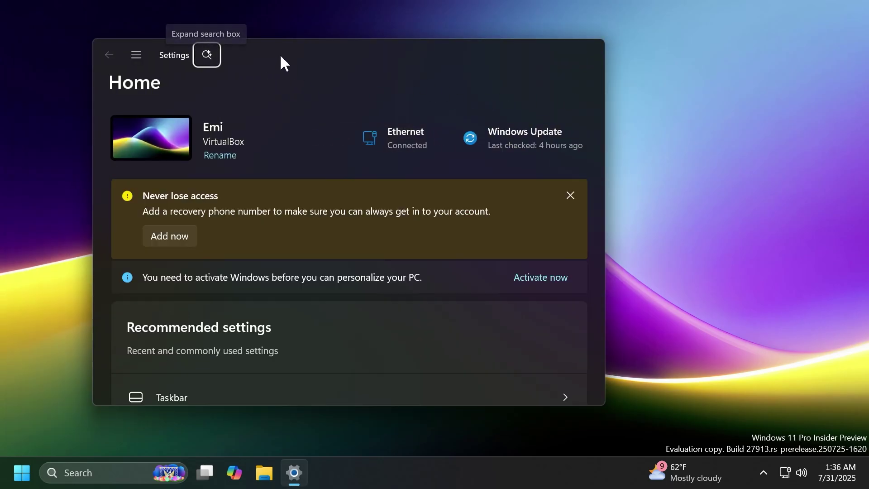
pyautogui.press('Return')
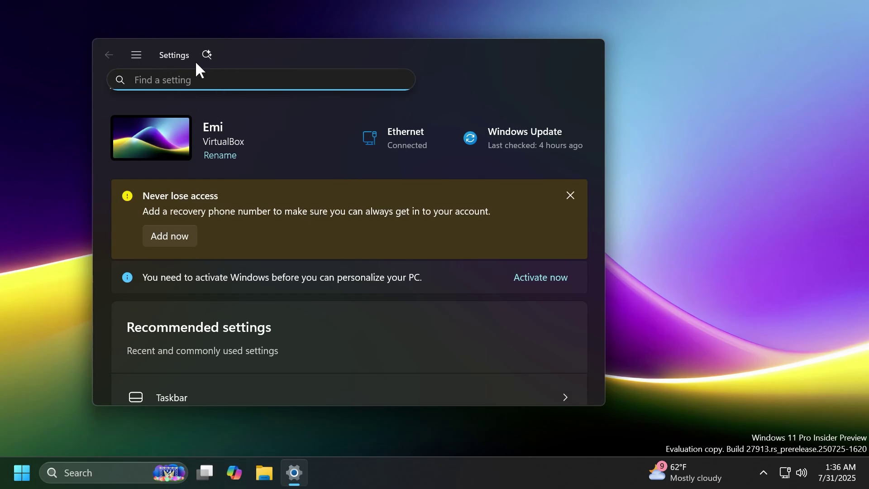
pyautogui.press('Escape')
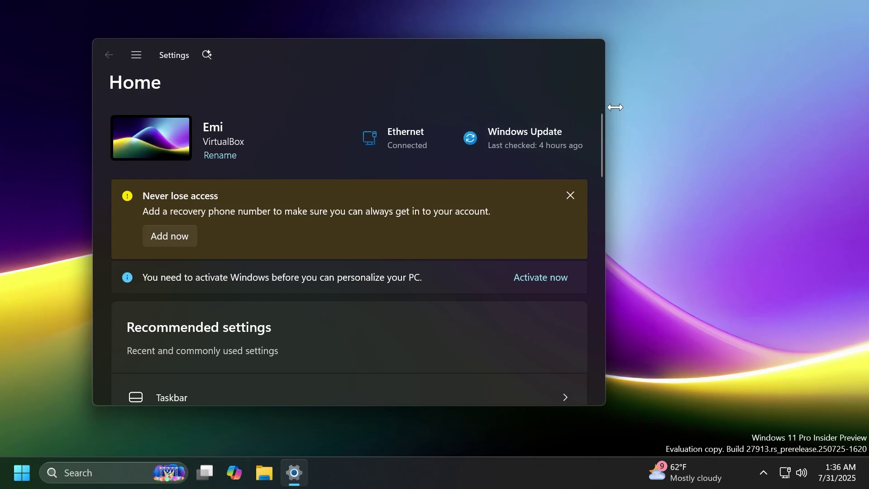
pyautogui.moveTo(605, 107); pyautogui.dragTo(787, 128)
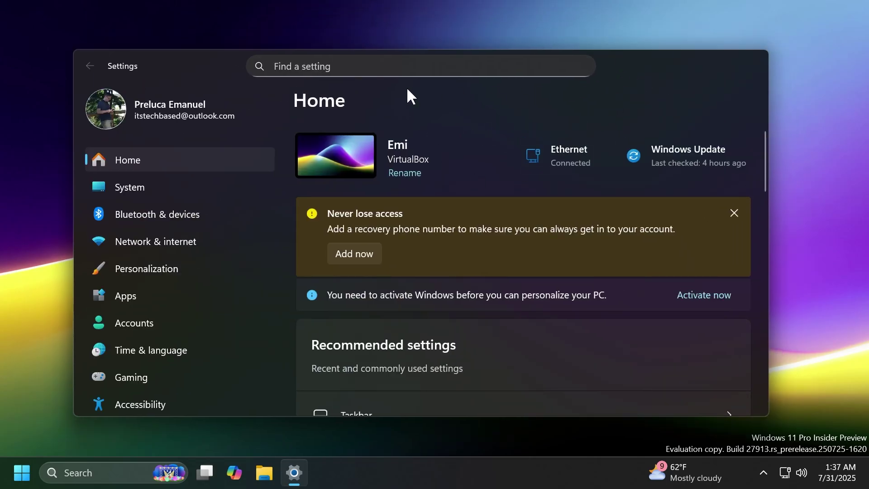
# Step: Focus and unfocus the Find a setting search box repeatedly in the wide layout
pyautogui.click(313, 65)
pyautogui.click(618, 75)
pyautogui.click(308, 66)
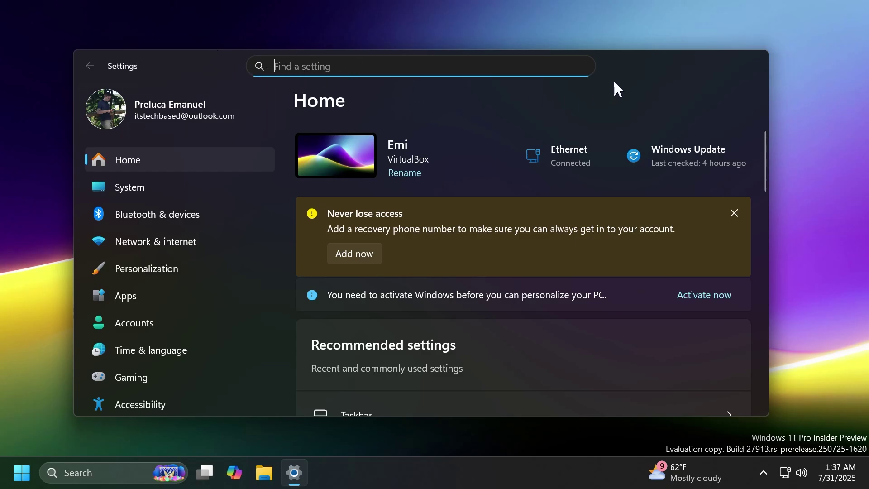
pyautogui.click(517, 97)
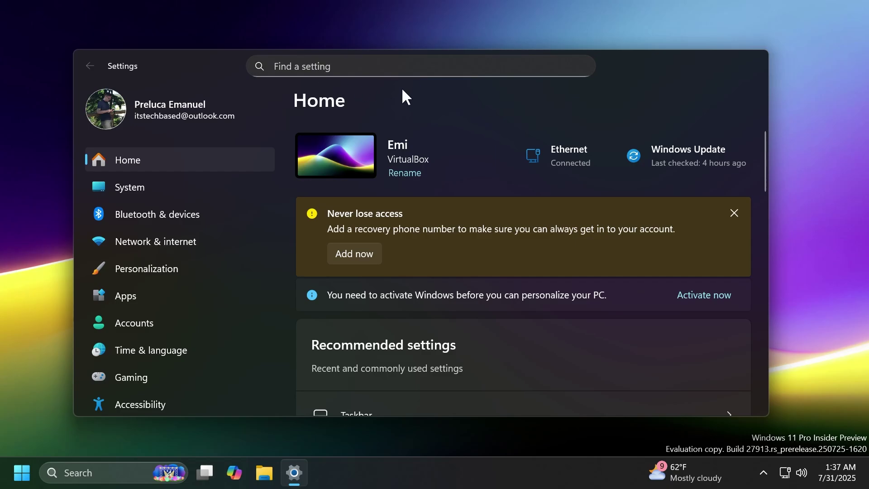
pyautogui.click(321, 64)
pyautogui.click(403, 95)
pyautogui.hotkey('alt', 'F4')
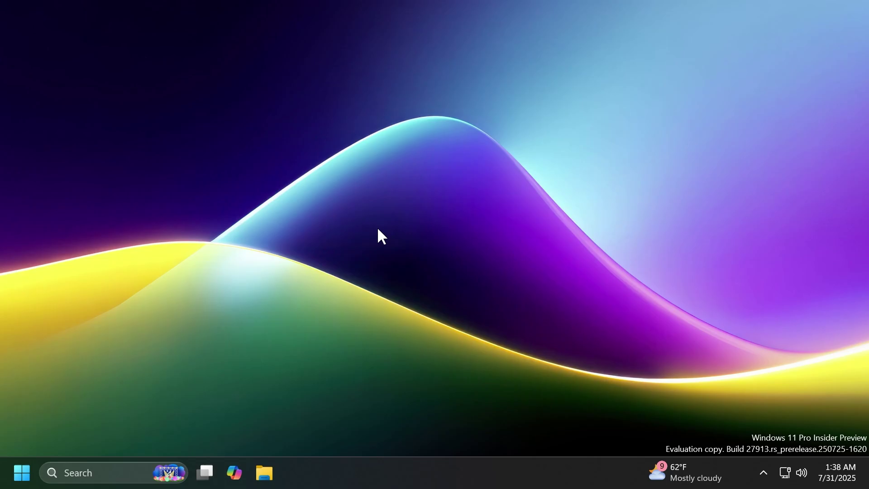
# Step: Open Settings and go to the System > Power page
pyautogui.press('super+i')
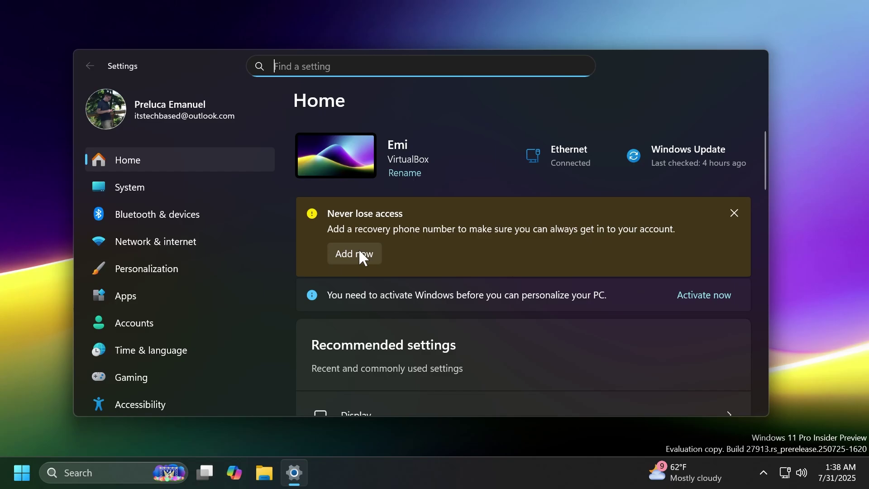
pyautogui.click(140, 188)
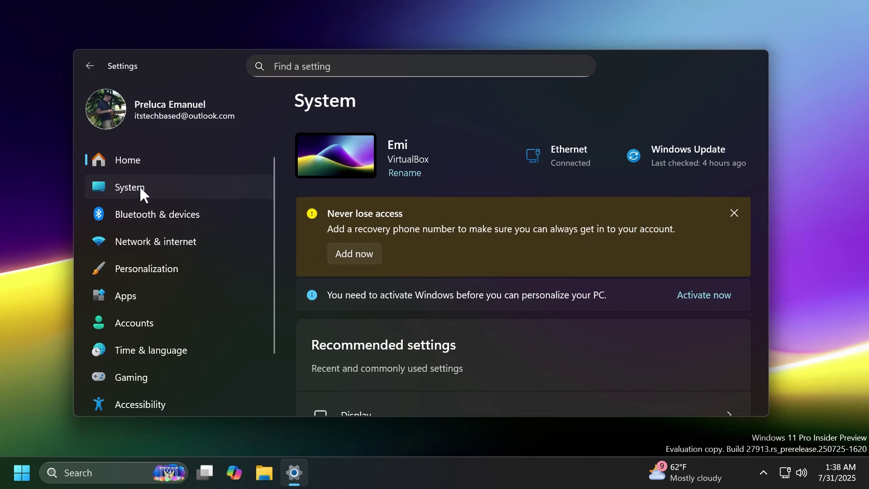
pyautogui.scroll(-5, 434, 303)
pyautogui.click(409, 313)
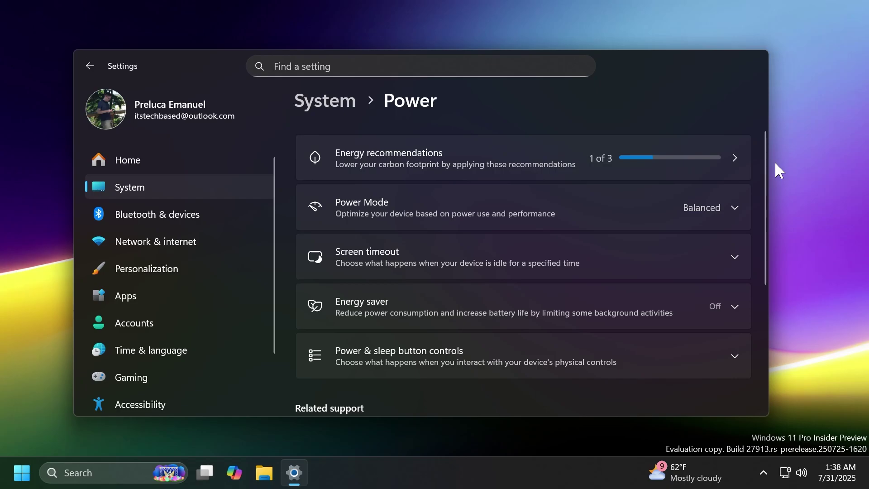
# Step: From the desktop menu reach Display settings and review resolutions, keeping 1920 × 1080
pyautogui.rightClick(800, 133)
pyautogui.click(756, 245)
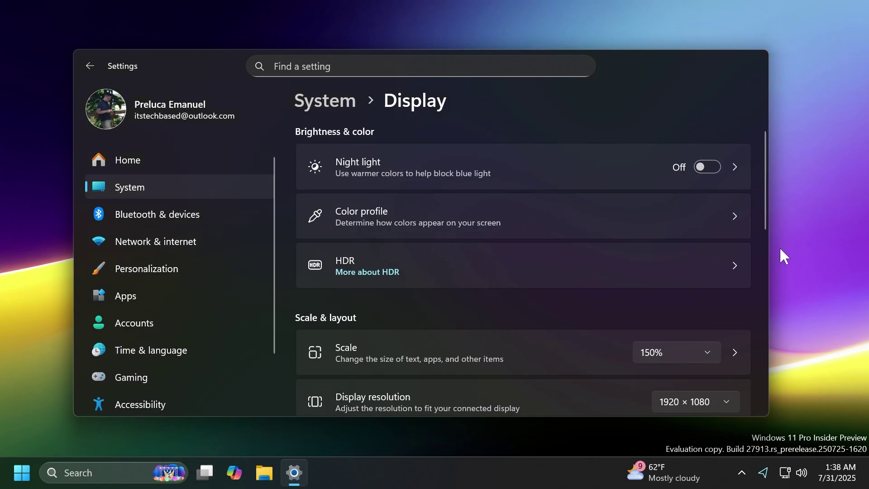
pyautogui.scroll(-3, 580, 289)
pyautogui.click(699, 269)
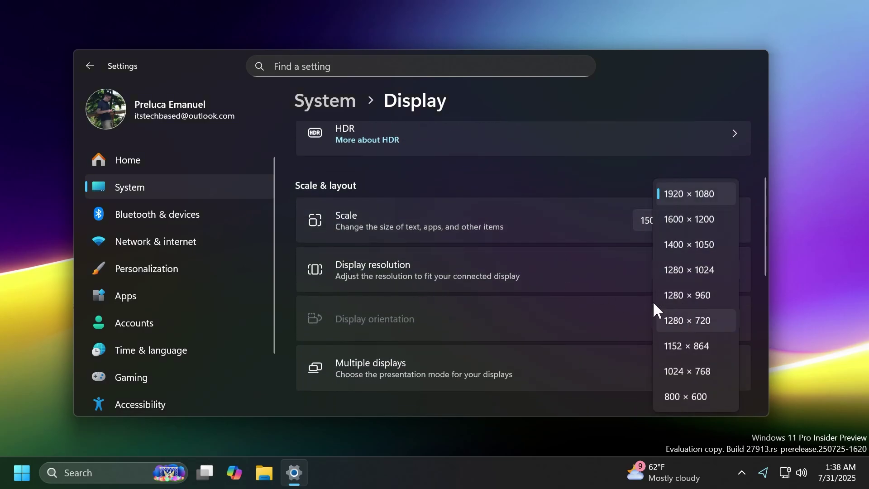
pyautogui.click(547, 182)
# Step: Close the Settings window with Alt+F4, leaving the bare desktop
pyautogui.hotkey('alt', 'F4')
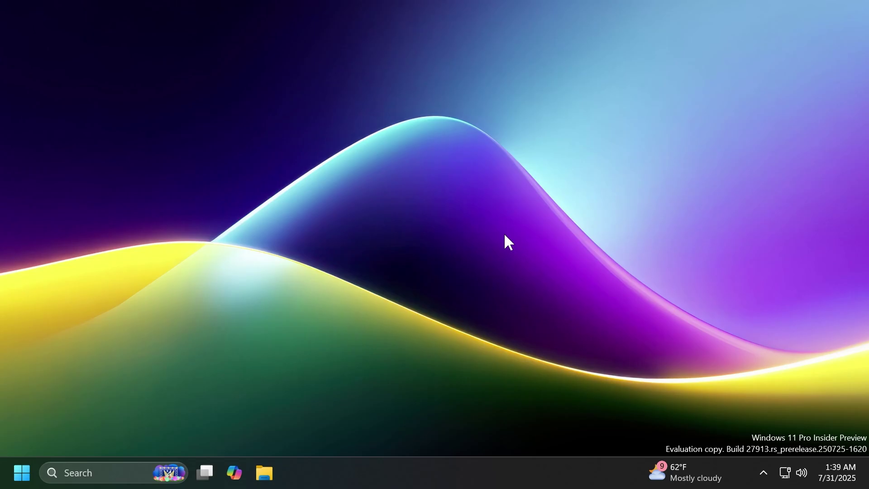
pyautogui.press('super')
pyautogui.write('grou')
pyautogui.press('Return')
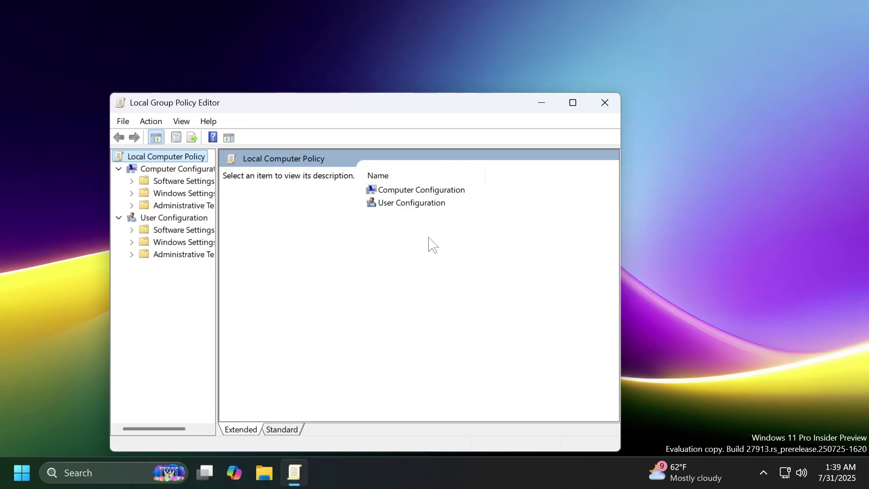
pyautogui.click(604, 102)
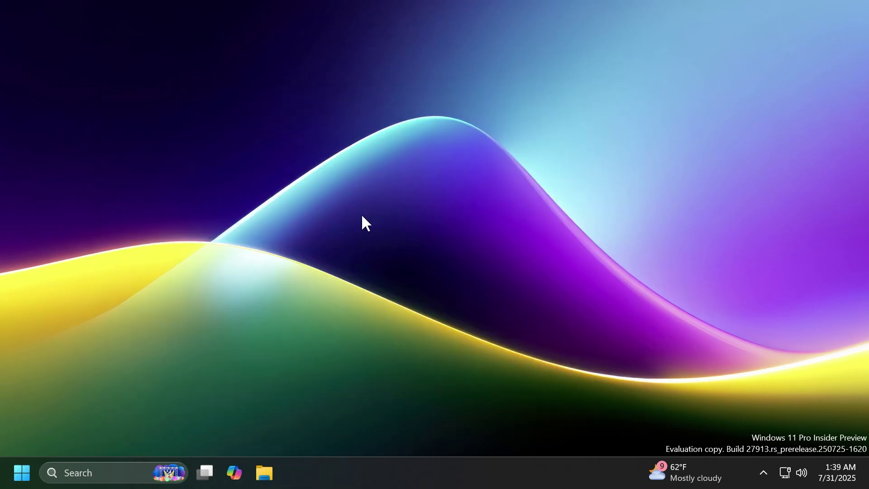